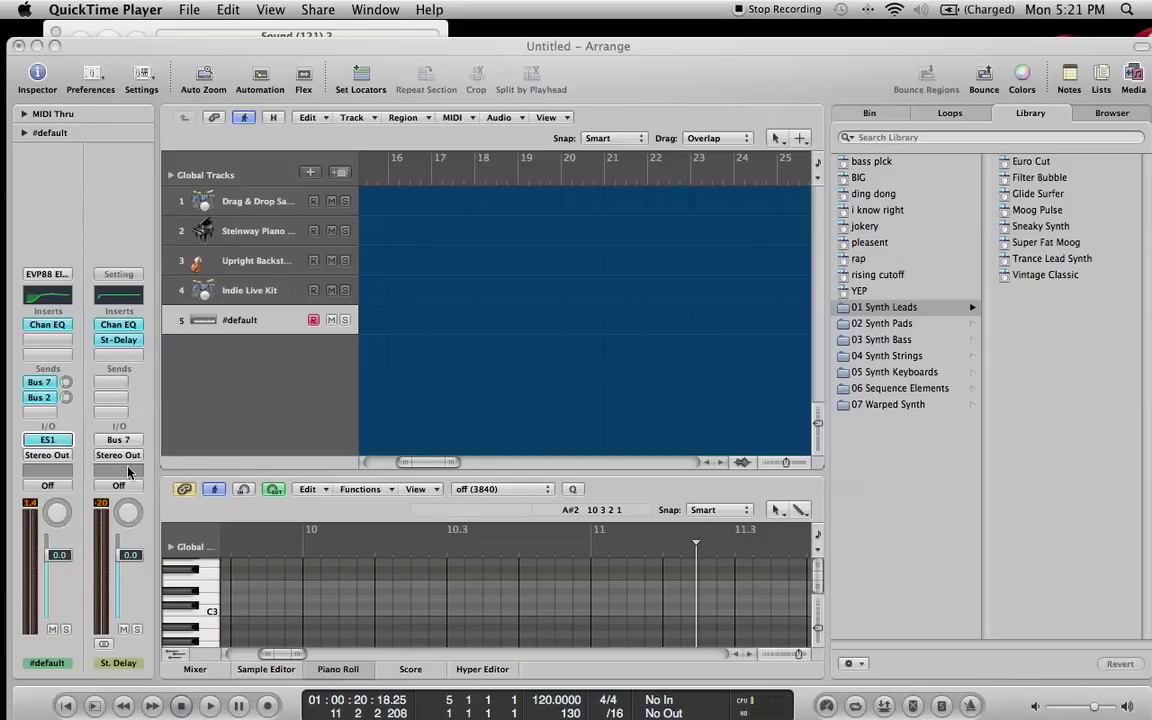
Audition the ES1 track with musical typing, dropping to octave 2 to play a G2
left_click(435, 374)
key("j")
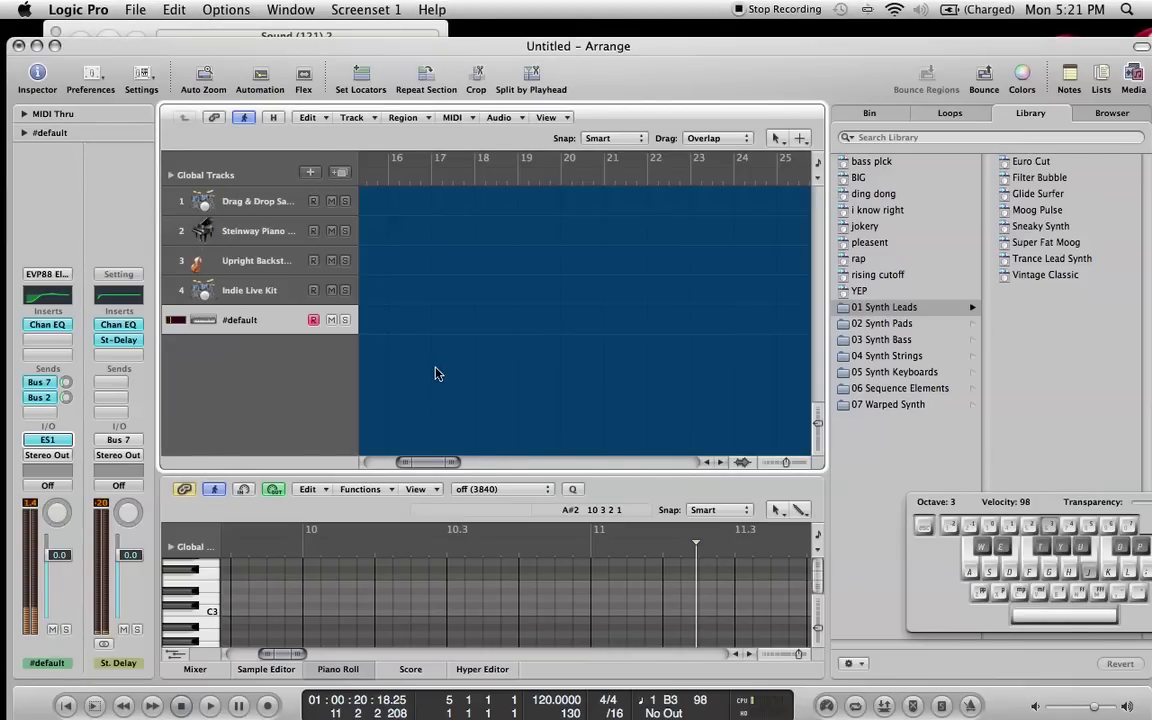
key("l")
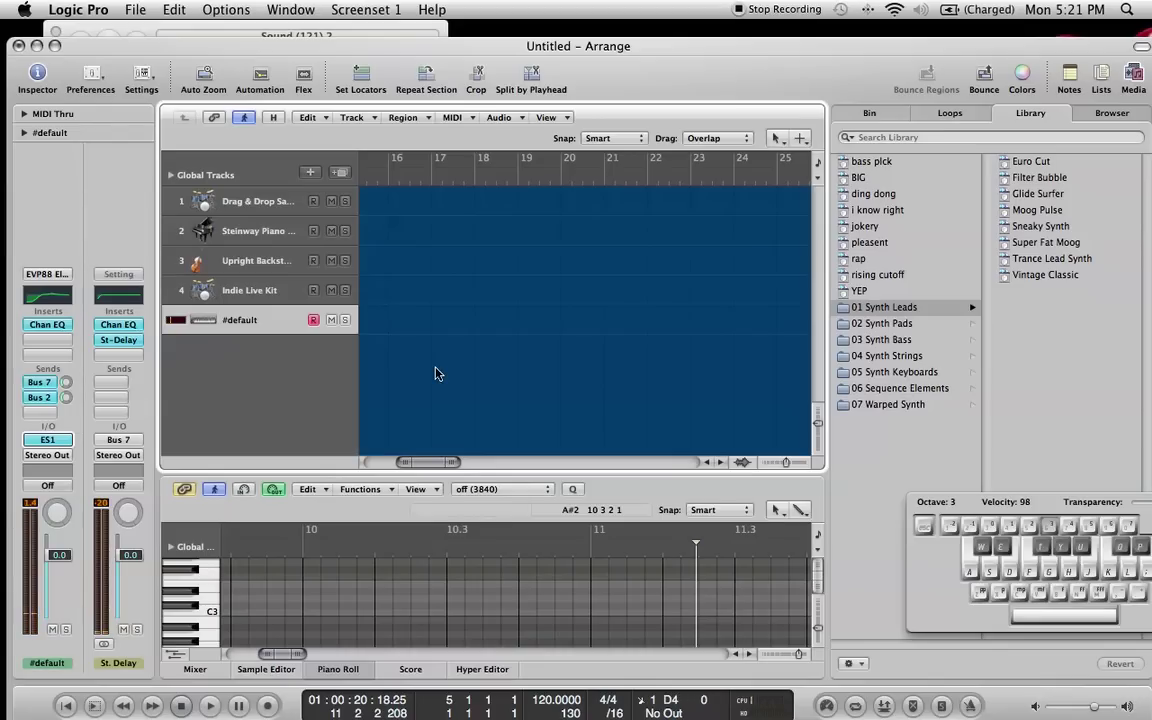
key("z")
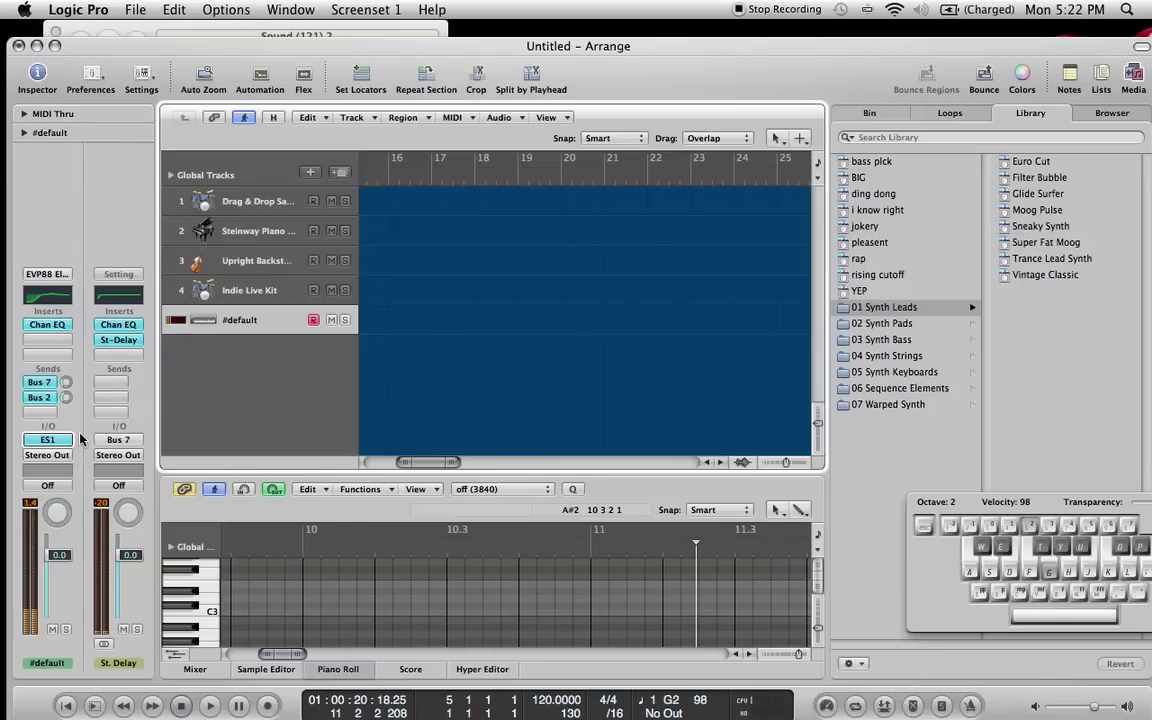
key("g")
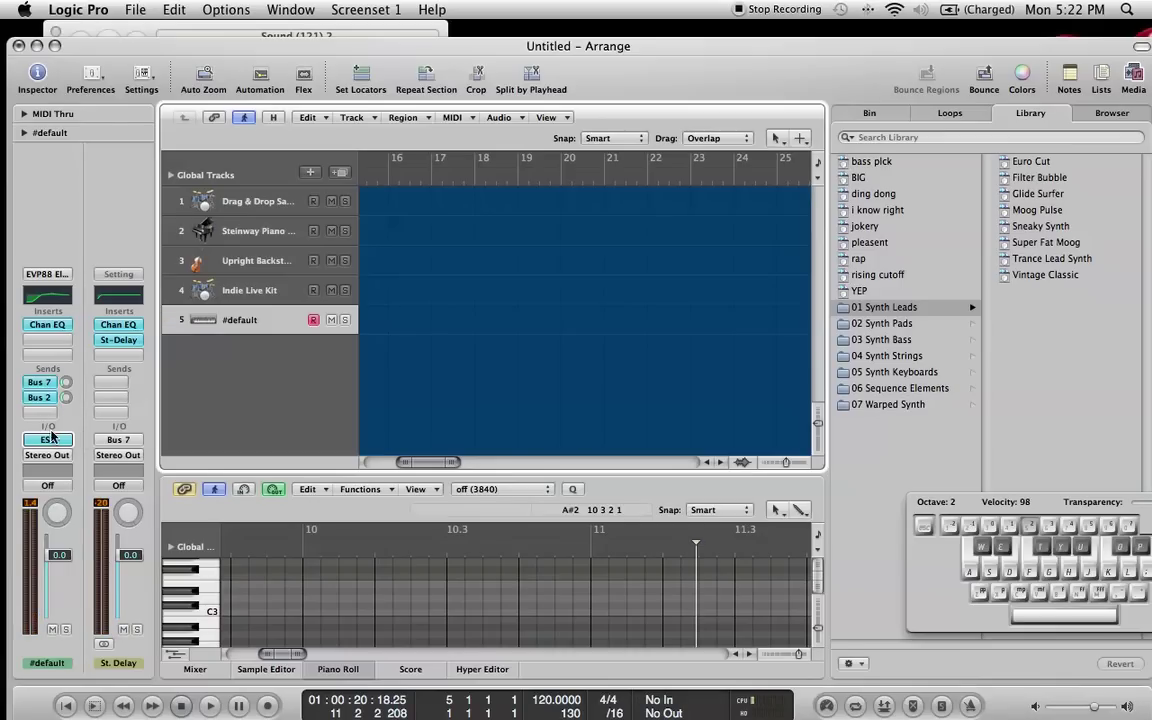
Open ES1 on the #default track, set LFO rate to 8 bars and route it to pitch
left_click(47, 440)
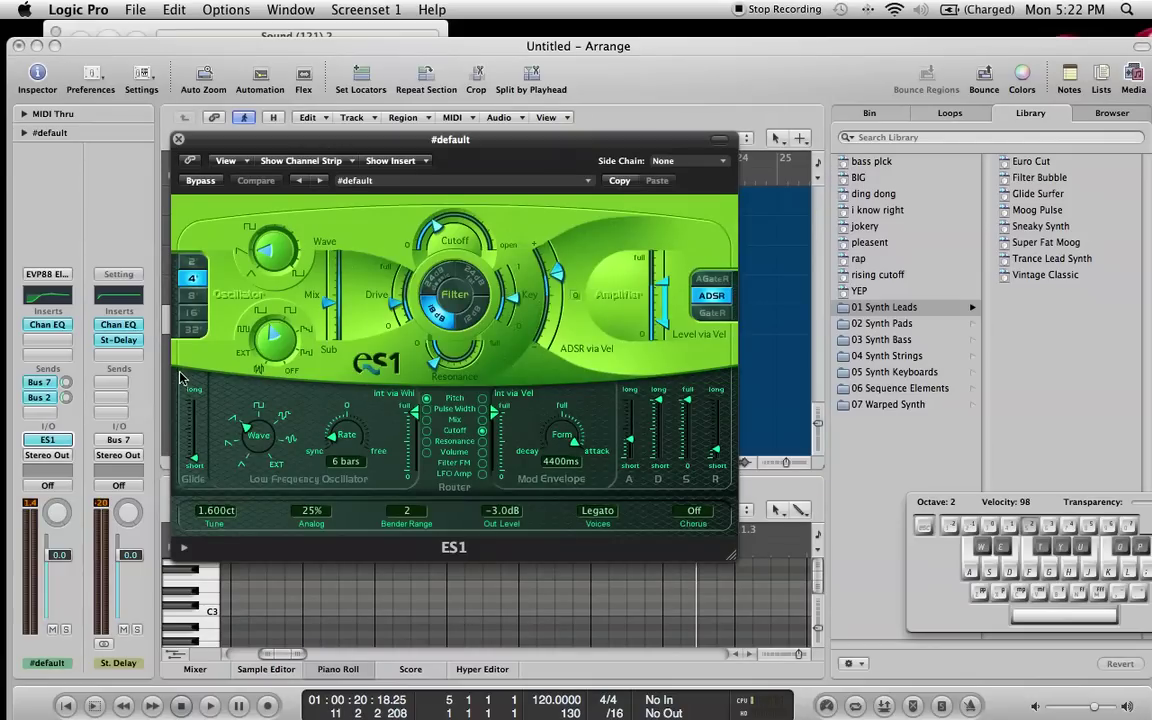
left_click_drag(345, 437, 350, 450)
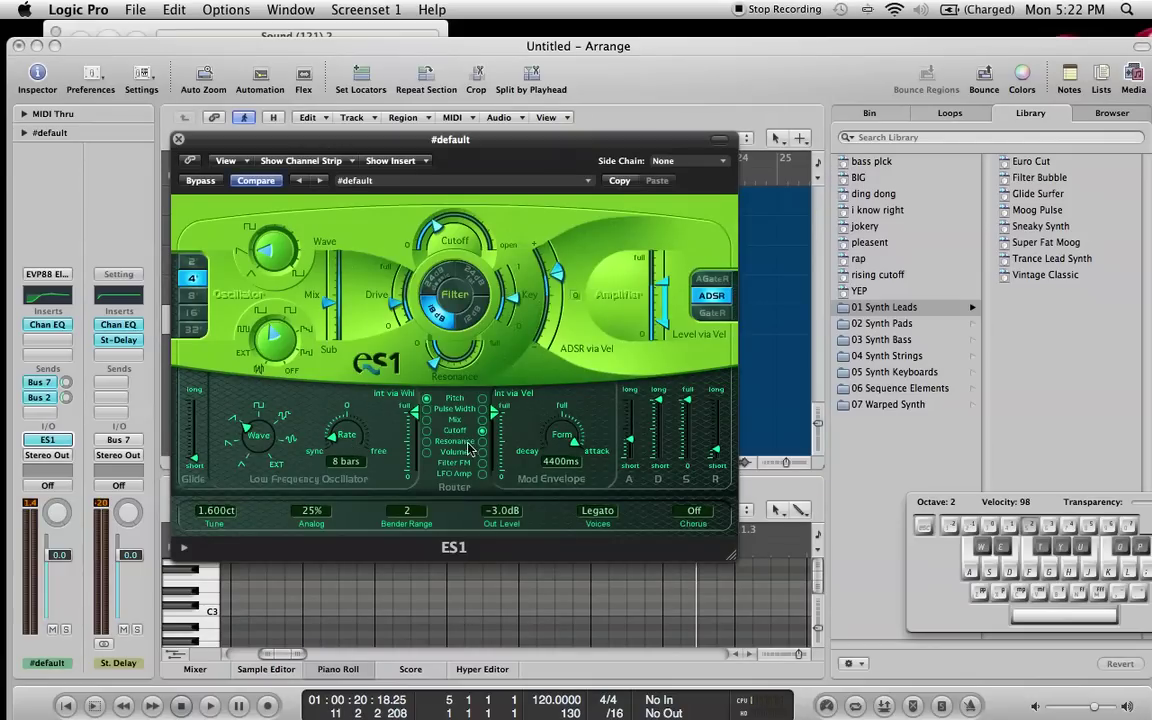
left_click(426, 399)
Try other LFO rates while playing test notes, then settle back on 8 bars
left_click_drag(331, 444, 329, 447)
left_click_drag(330, 446, 337, 420)
key("j")
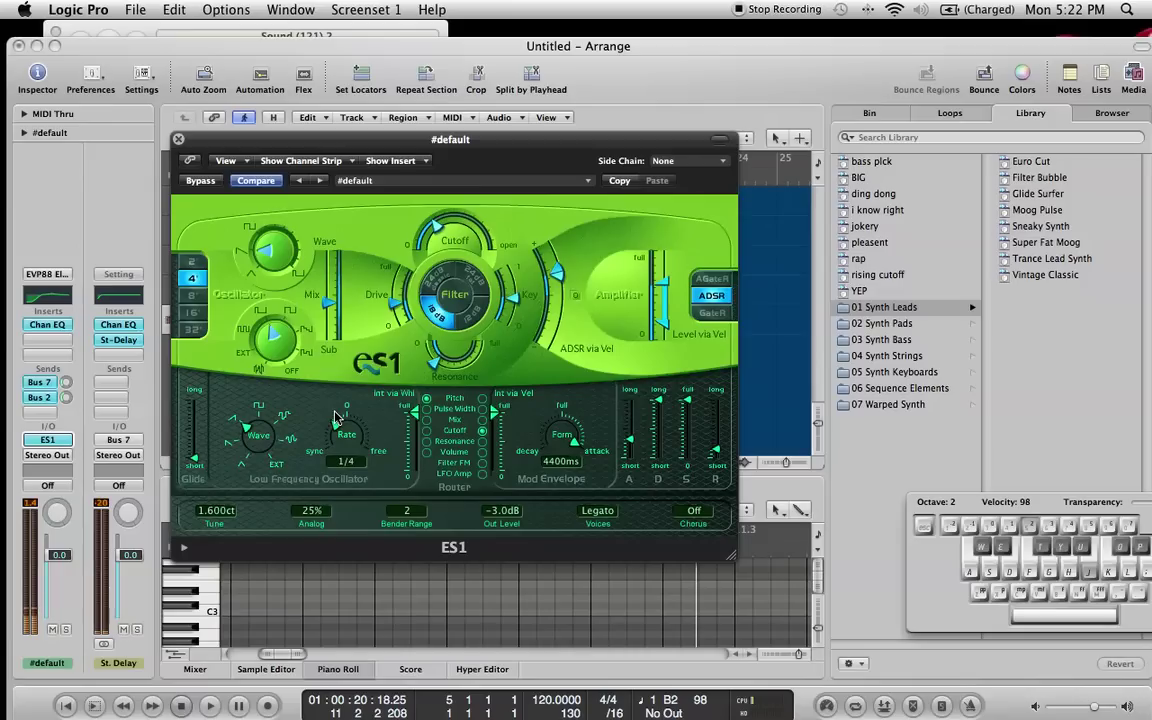
key("g")
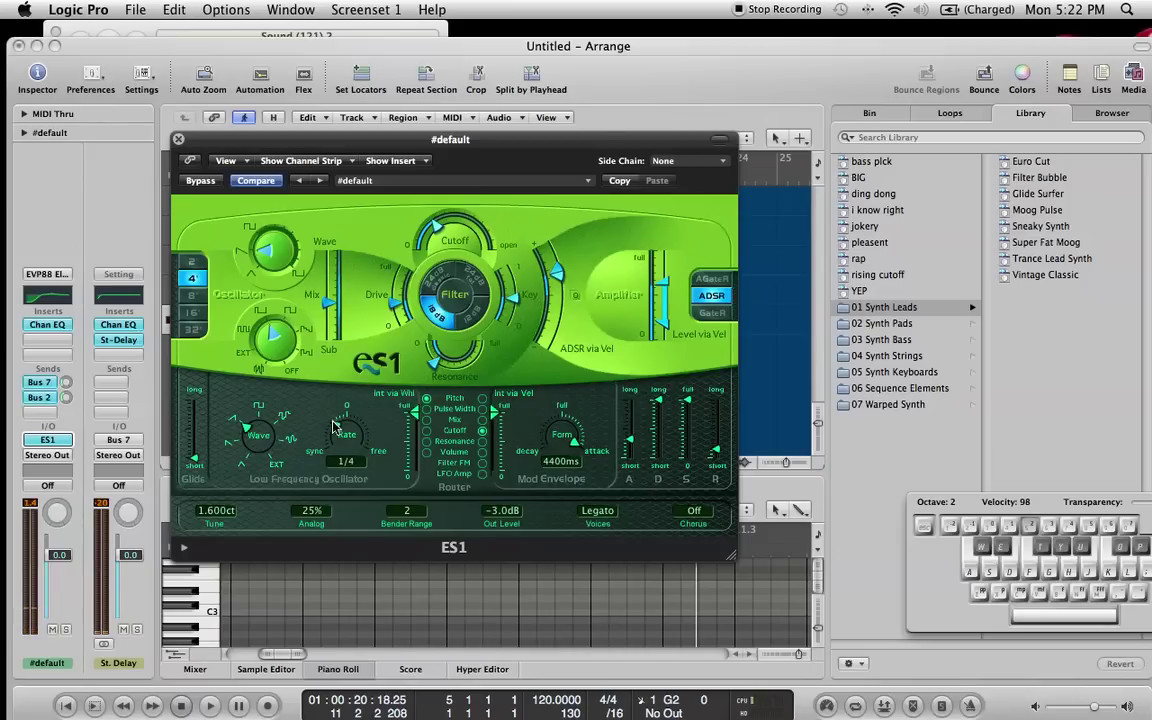
left_click_drag(333, 435, 322, 475)
key("h")
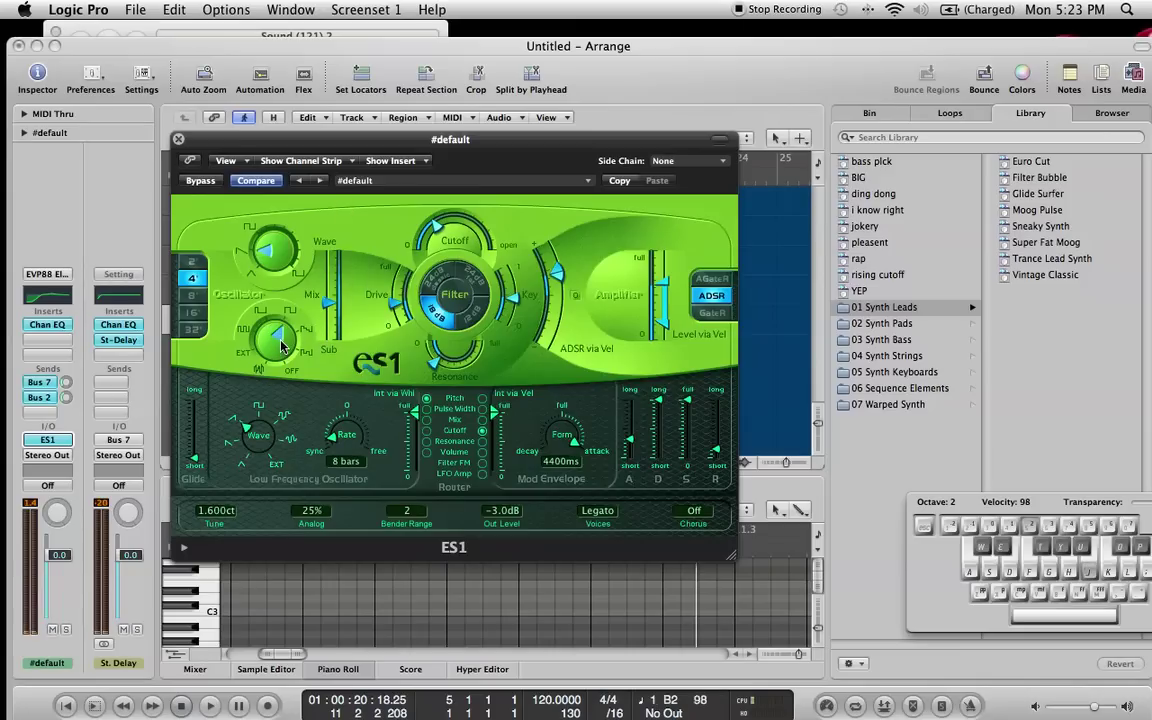
Lower the ES1 oscillator mix slightly and turn the filter cutoff down, auditioning notes
key("j")
key("j")
mouse_move(330, 310)
left_mouse_down()
mouse_move(336, 325)
mouse_move(333, 297)
left_mouse_up()
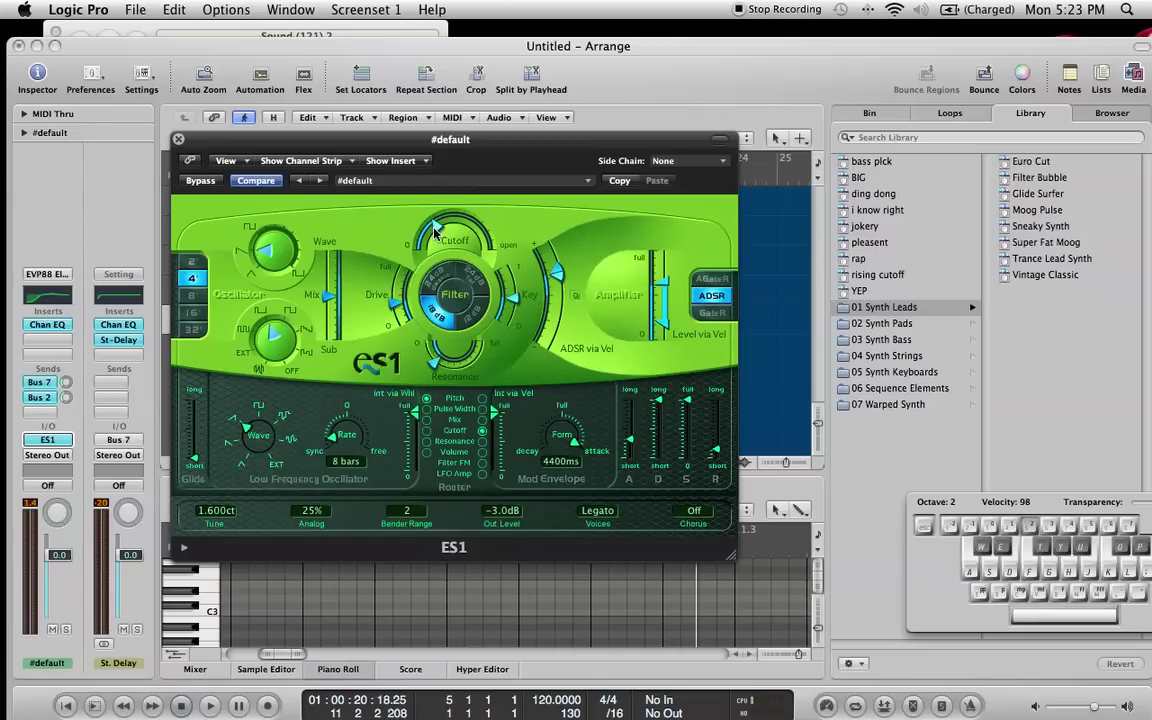
left_click_drag(436, 228, 383, 247)
key("k")
Sweep the cutoff up and back down while playing C3, then enlarge the ES1 panel
left_click_drag(418, 222, 440, 131)
key("k")
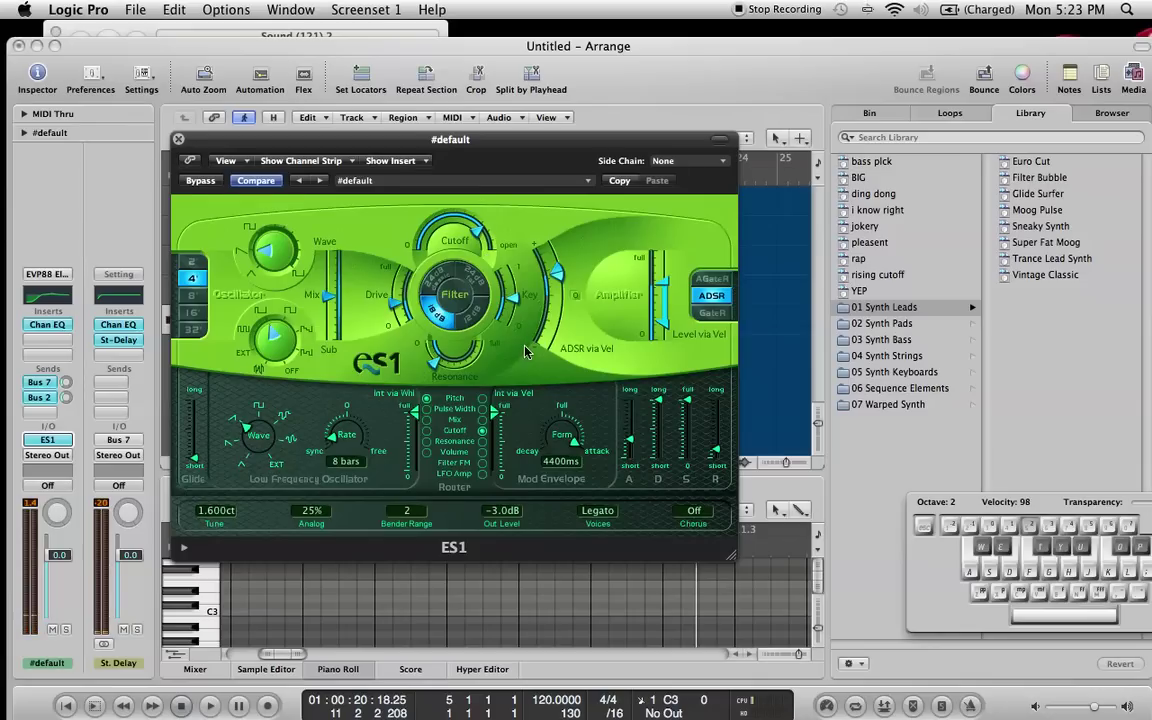
left_click_drag(490, 232, 412, 268)
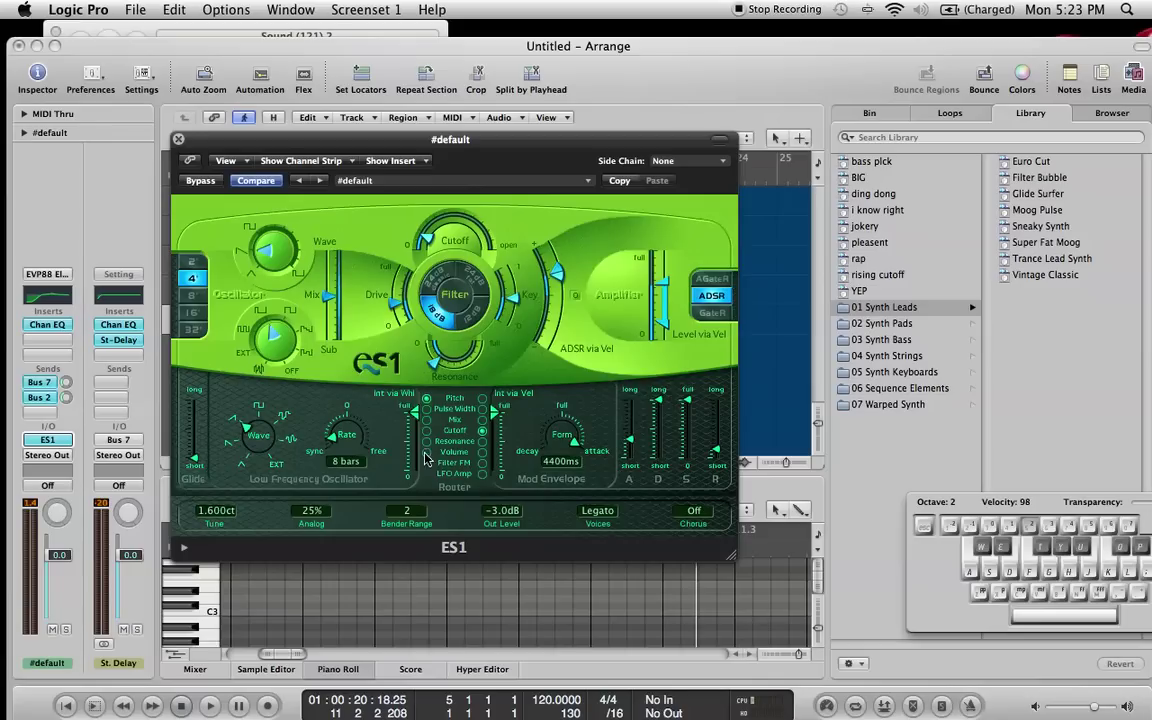
left_click_drag(730, 553, 843, 657)
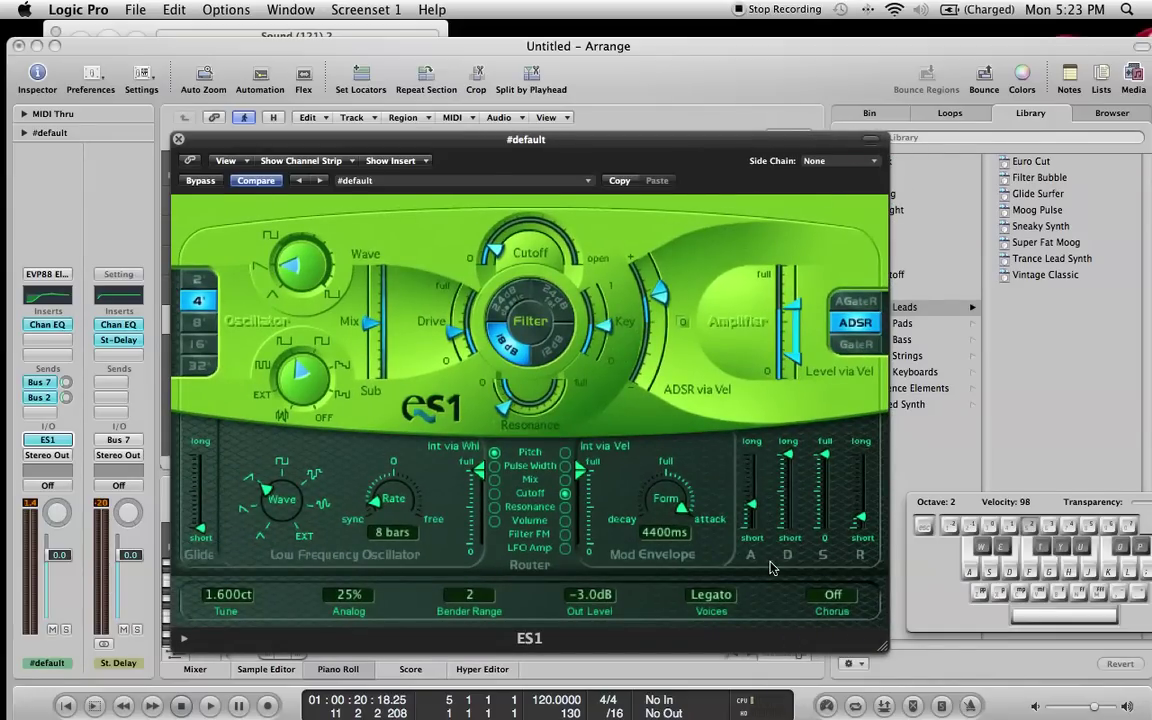
Shrink ES1 and inspect the Space Designer Med Verb on the Bus 2 aux strip
left_click_drag(883, 648, 736, 556)
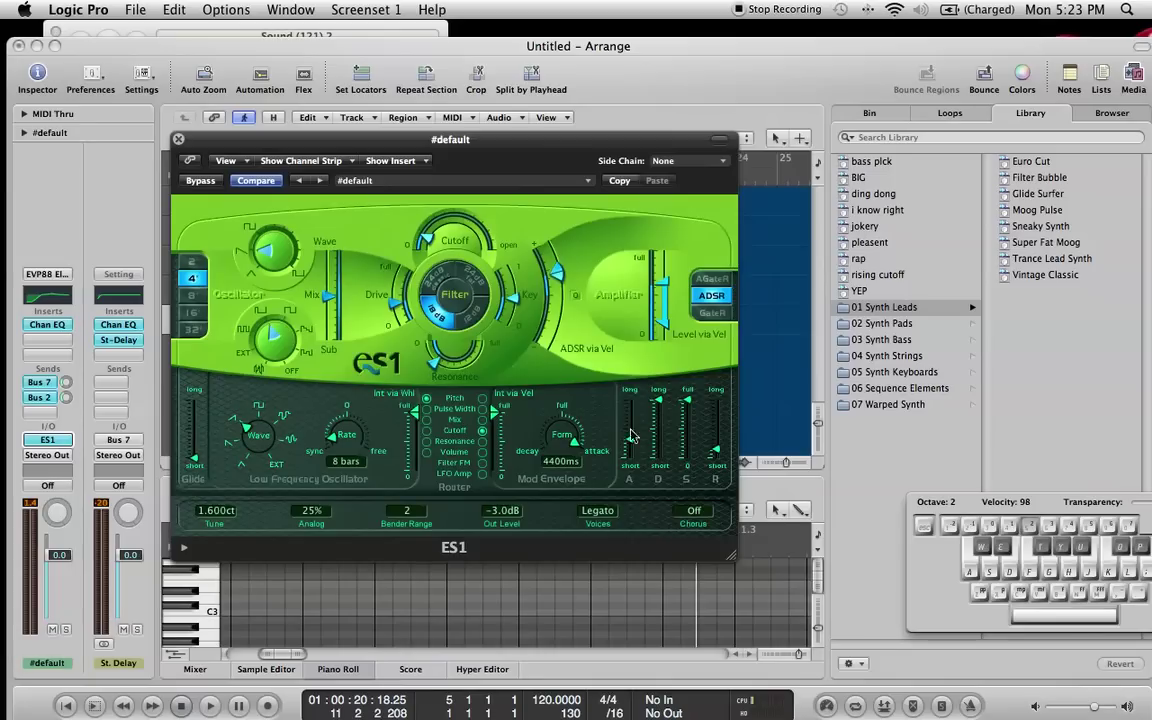
left_click(40, 398)
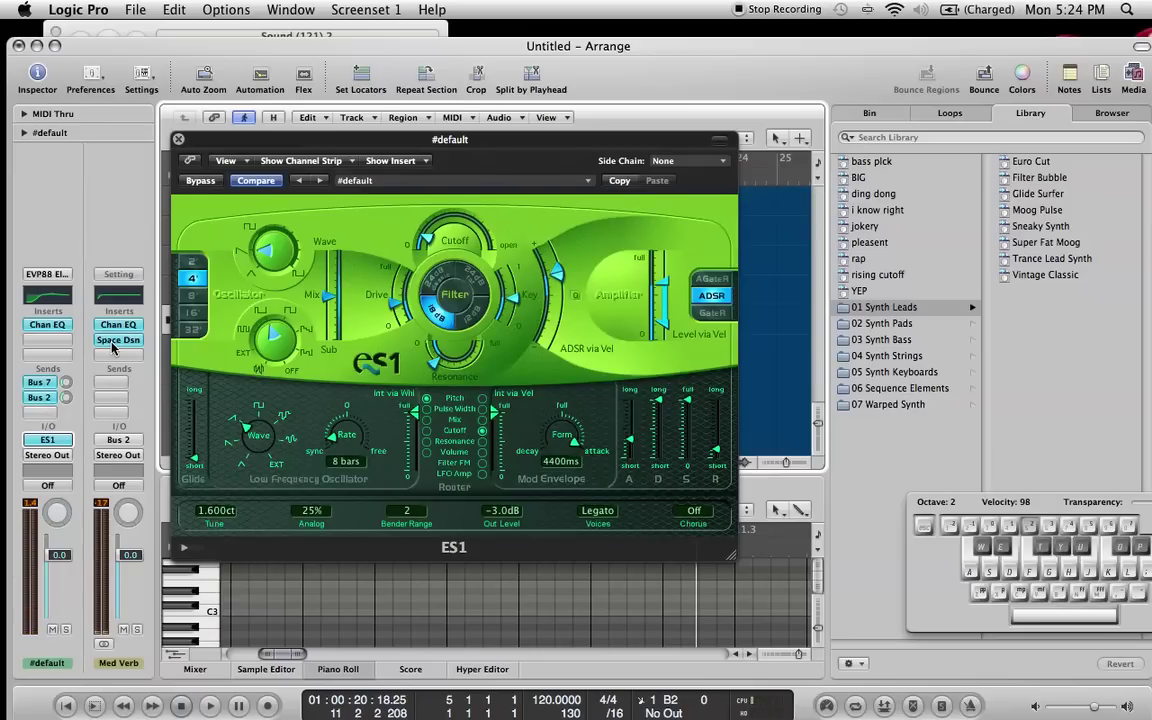
left_click(112, 344)
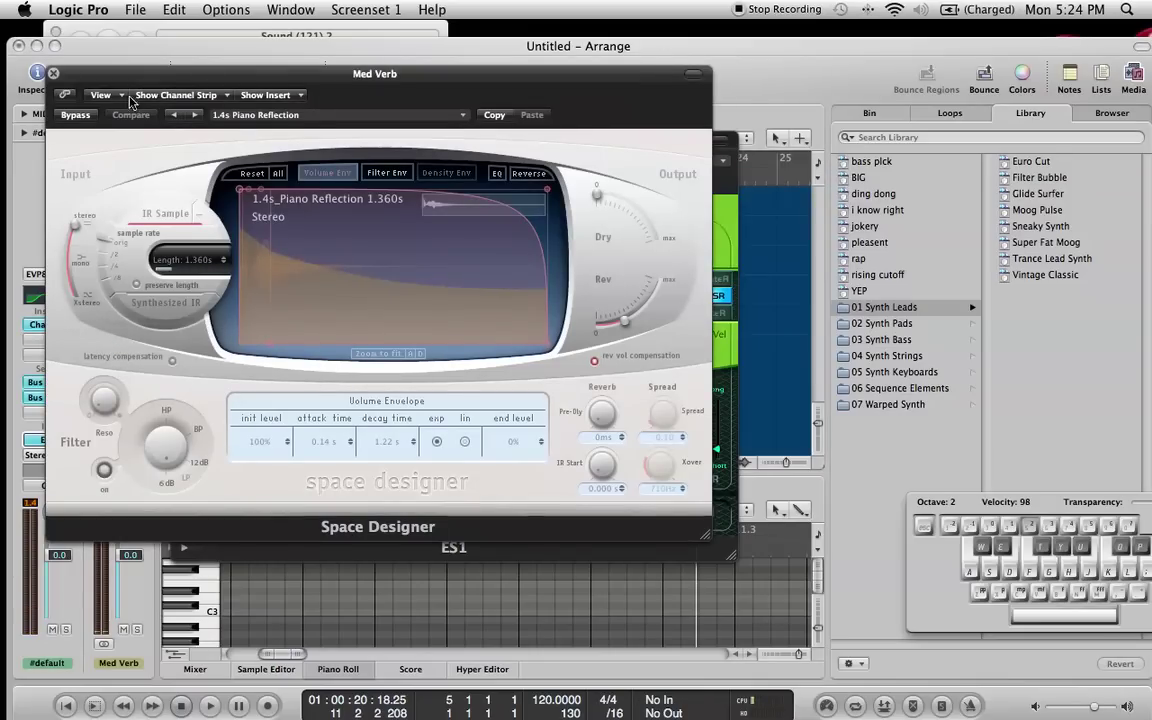
left_click(54, 74)
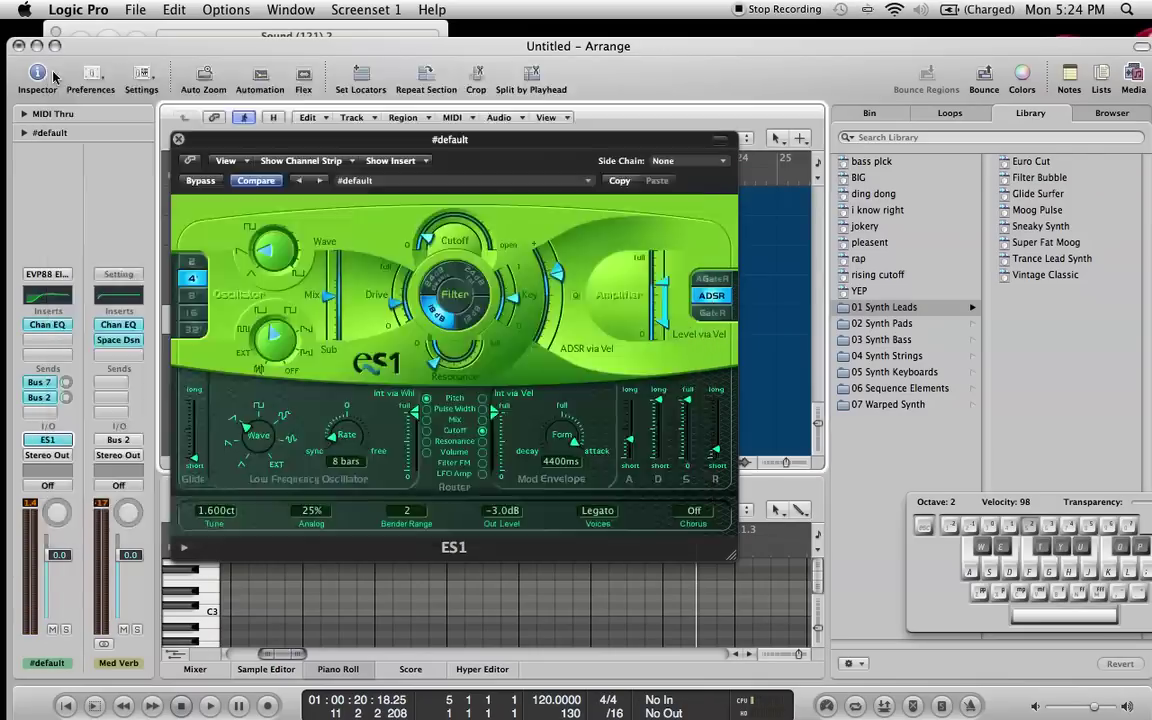
Check the Stereo Delay on the Bus 7 St. Delay aux with a test note
left_click(44, 384)
left_click(132, 341)
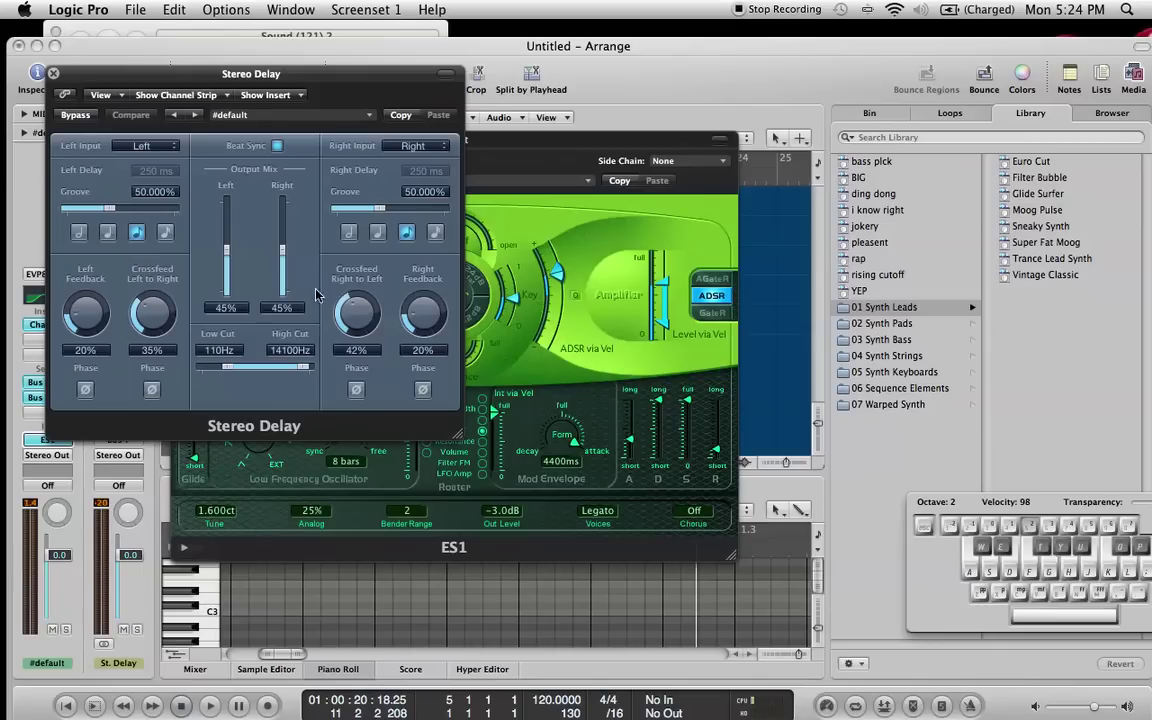
key("j")
left_click(53, 73)
In Channel EQ with analyzer, boost 940 Hz by 5.0 dB and cut 2150 Hz by 4.5 dB
left_click(52, 275)
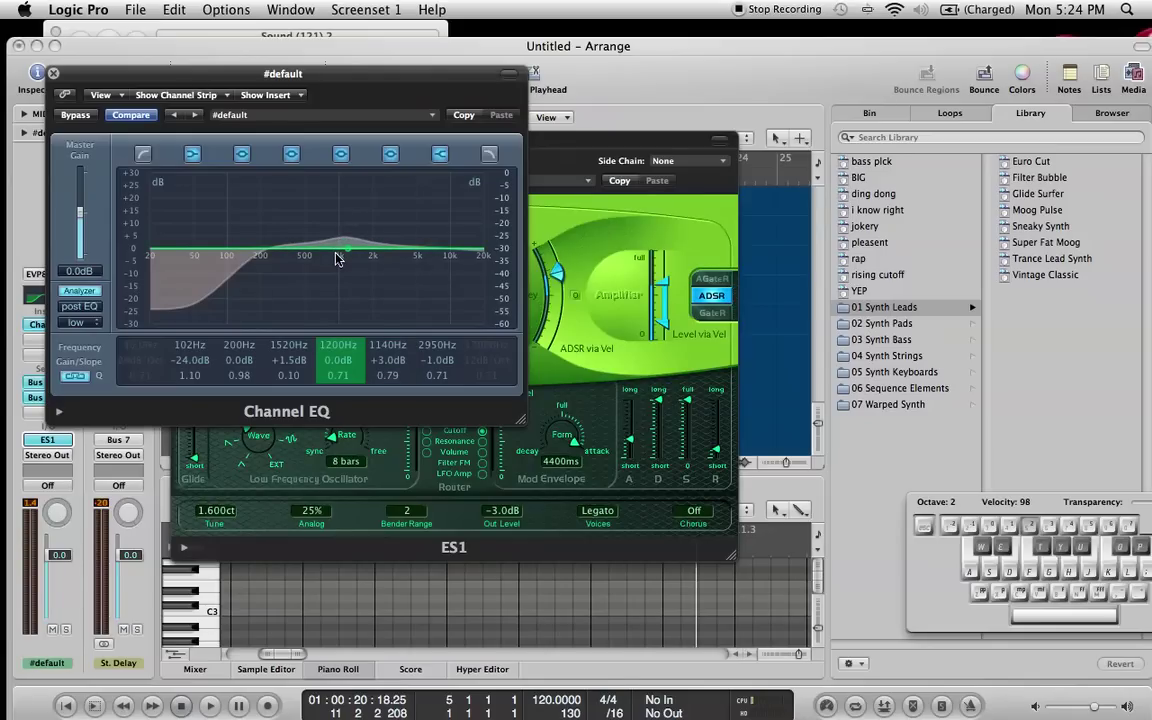
key("s")
left_click_drag(385, 341, 378, 320)
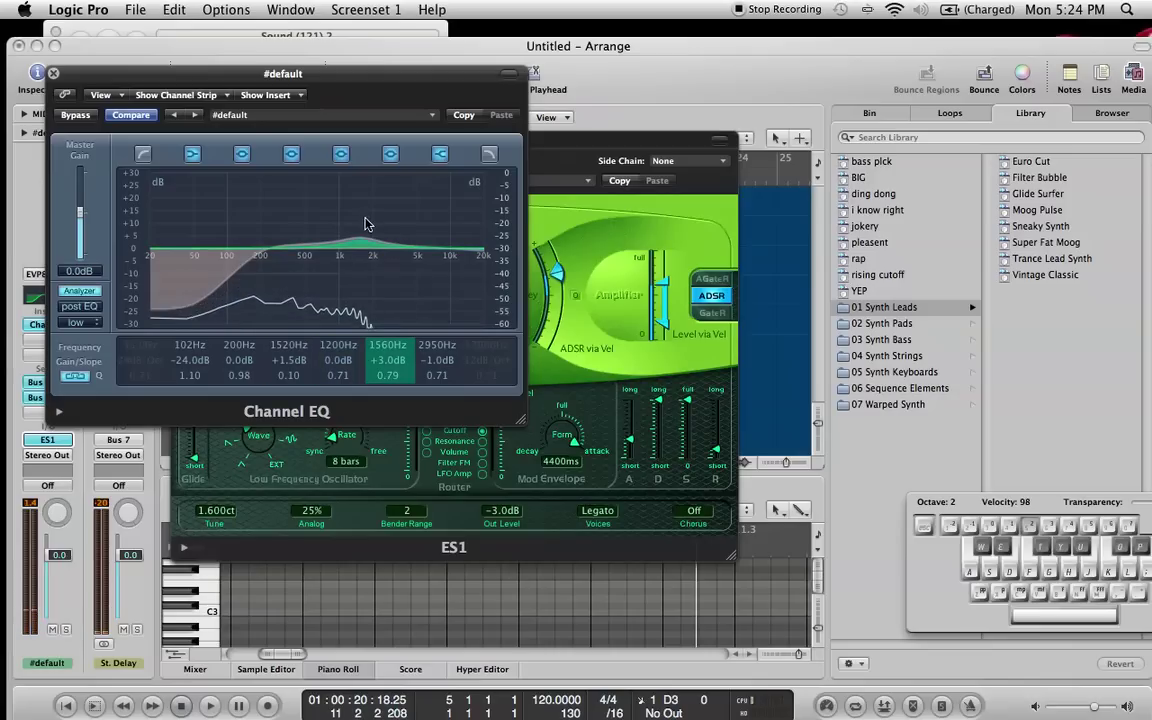
left_click_drag(365, 231, 341, 234)
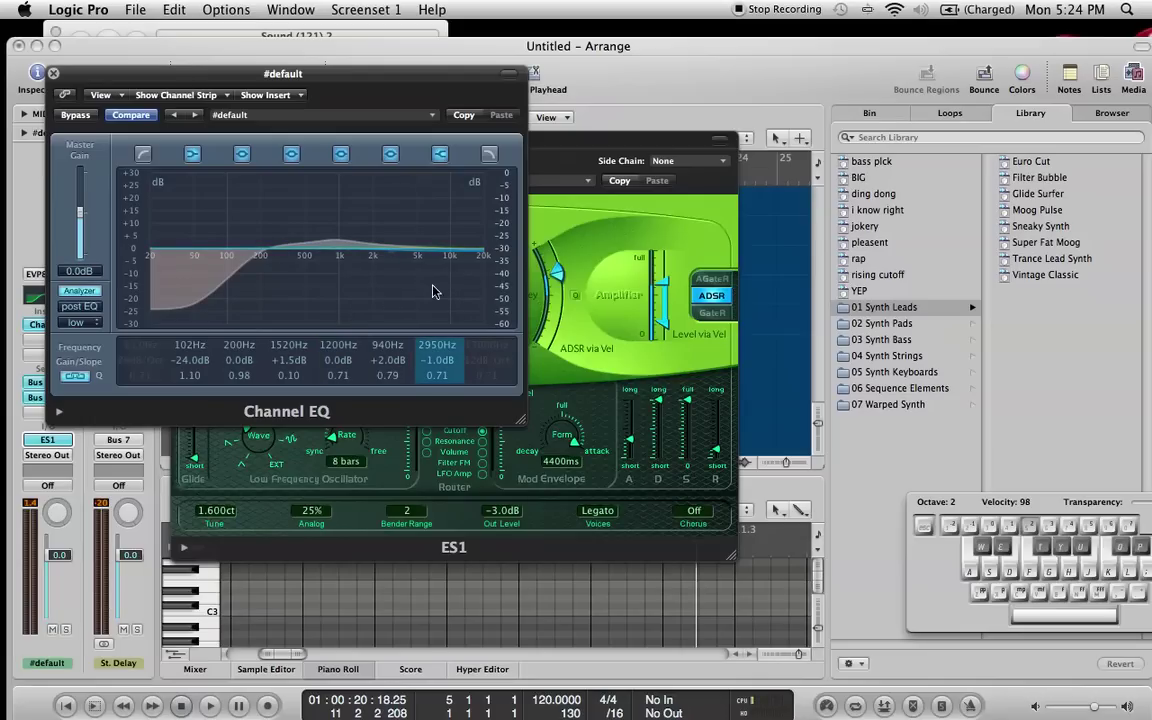
left_click_drag(390, 360, 349, 369)
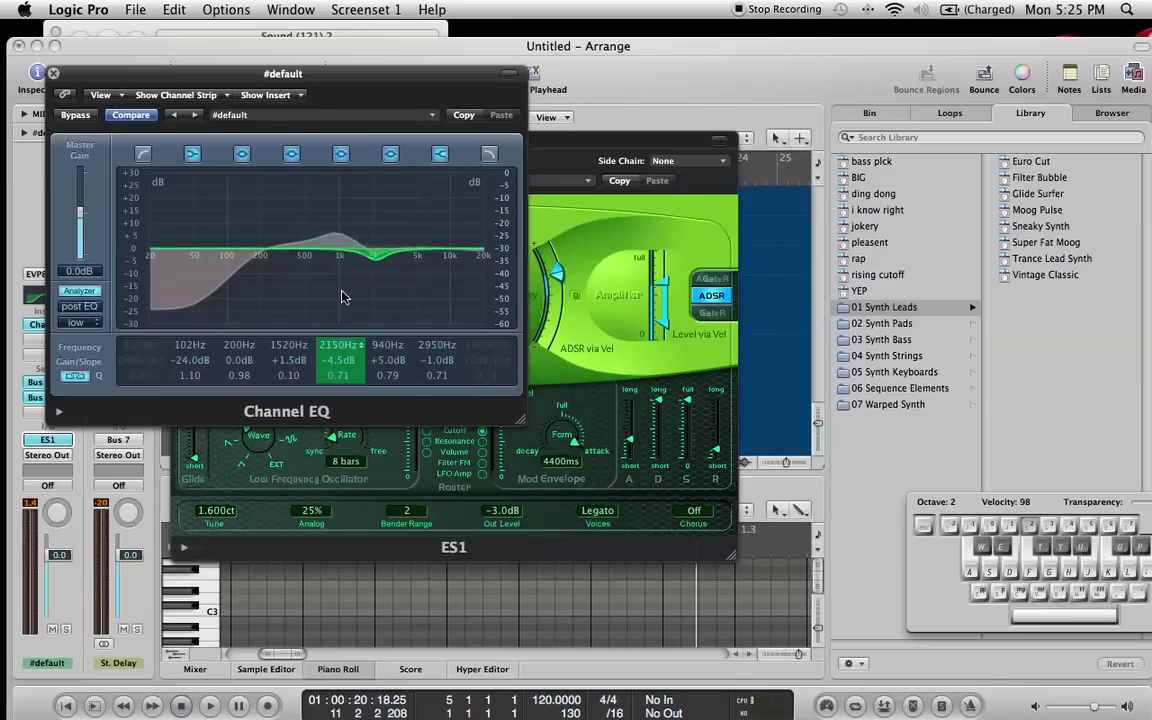